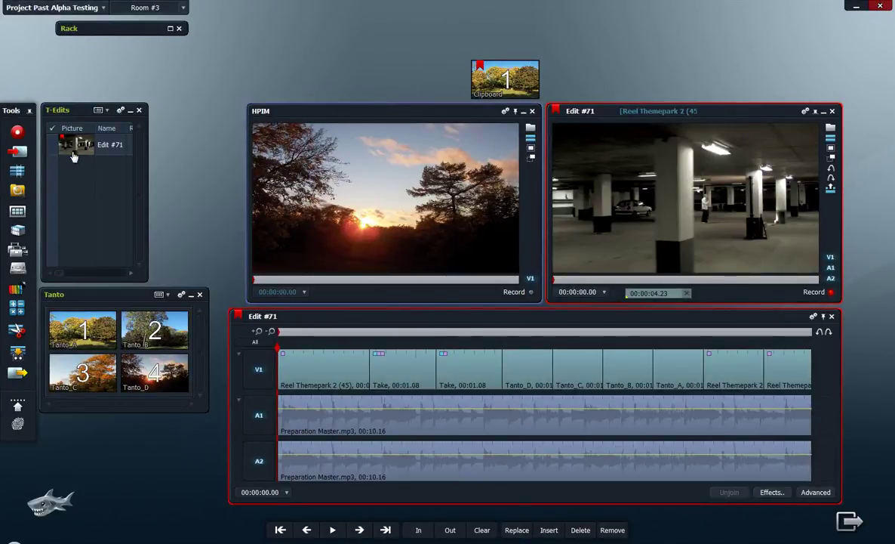
# Show T-Edits as tiles and make a copy of Edit #71, then reselect the original Edit #71
pyautogui.click(104, 112)
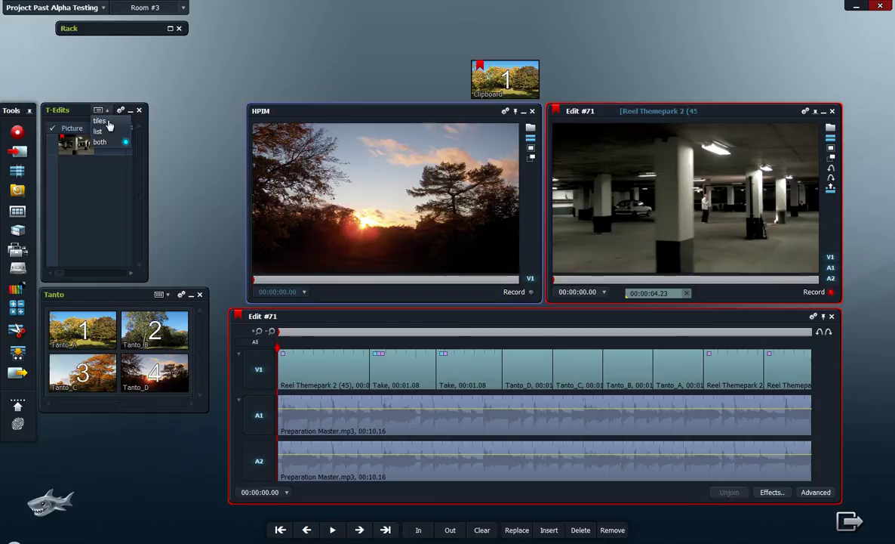
pyautogui.click(108, 123)
pyautogui.rightClick(86, 150)
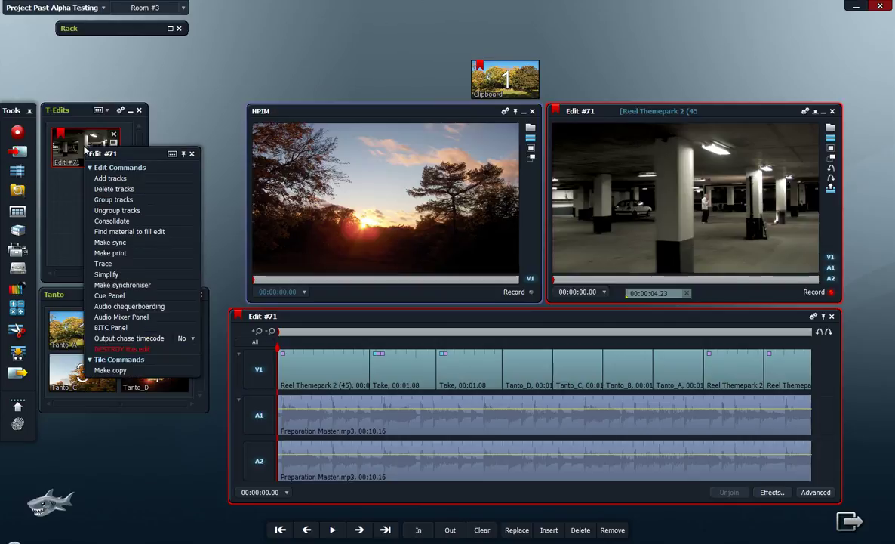
pyautogui.click(117, 370)
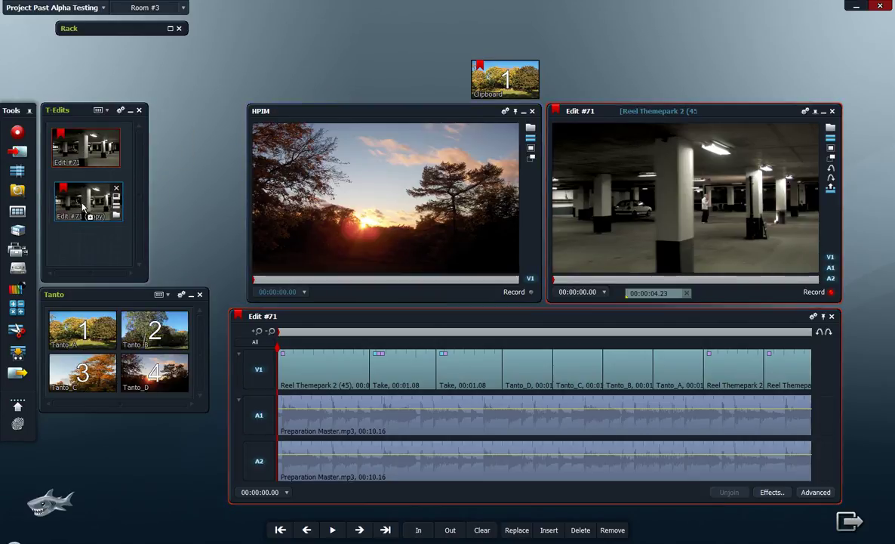
pyautogui.click(92, 148)
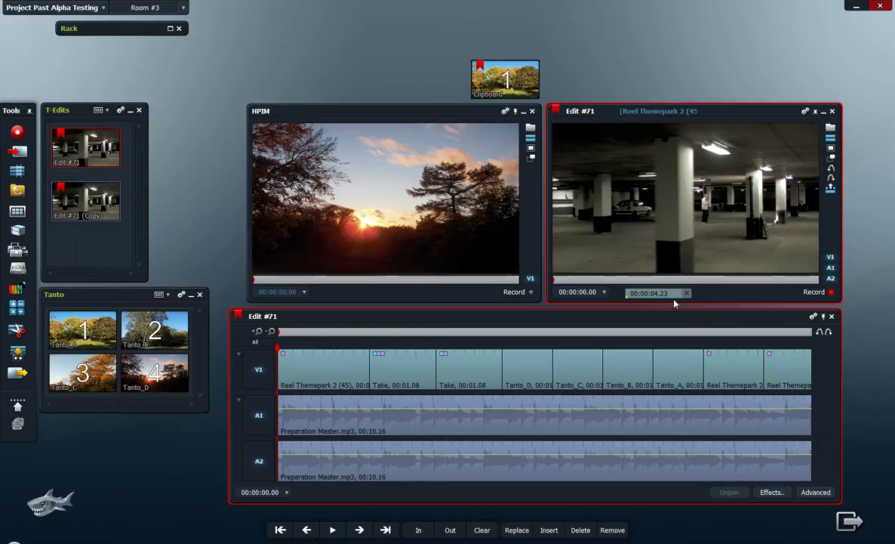
pyautogui.moveTo(674, 299); pyautogui.dragTo(626, 291)
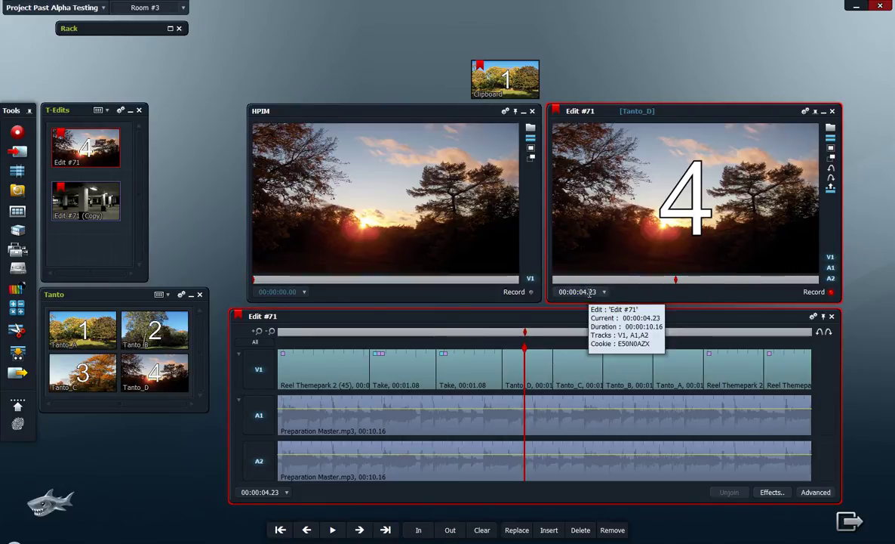
pyautogui.moveTo(592, 291); pyautogui.dragTo(656, 299)
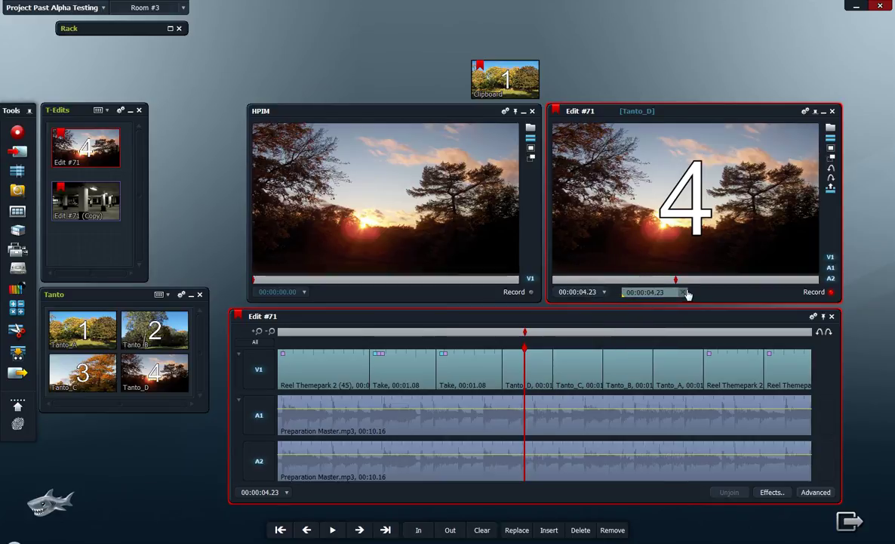
pyautogui.click(684, 293)
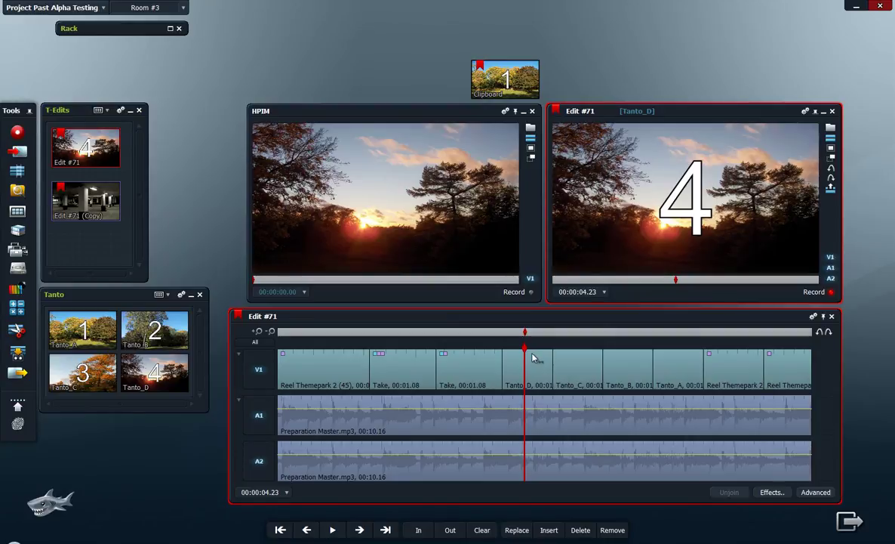
pyautogui.moveTo(527, 353); pyautogui.dragTo(681, 349)
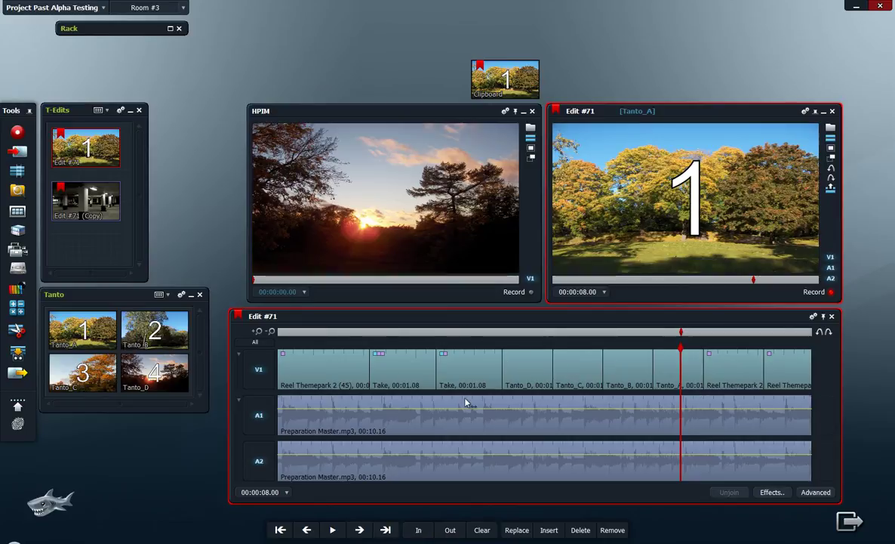
# Open an empty bin beside the edits panel and move Tanto_D and Tanto_C into it
pyautogui.click(17, 210)
pyautogui.moveTo(219, 344); pyautogui.dragTo(219, 242)
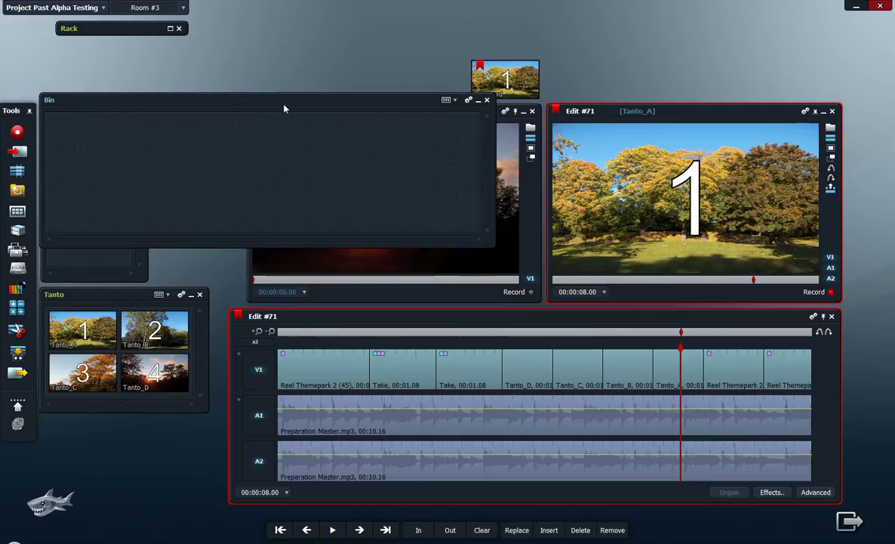
pyautogui.moveTo(269, 96); pyautogui.dragTo(375, 134)
pyautogui.moveTo(510, 257); pyautogui.dragTo(497, 213)
pyautogui.moveTo(580, 370); pyautogui.dragTo(430, 220)
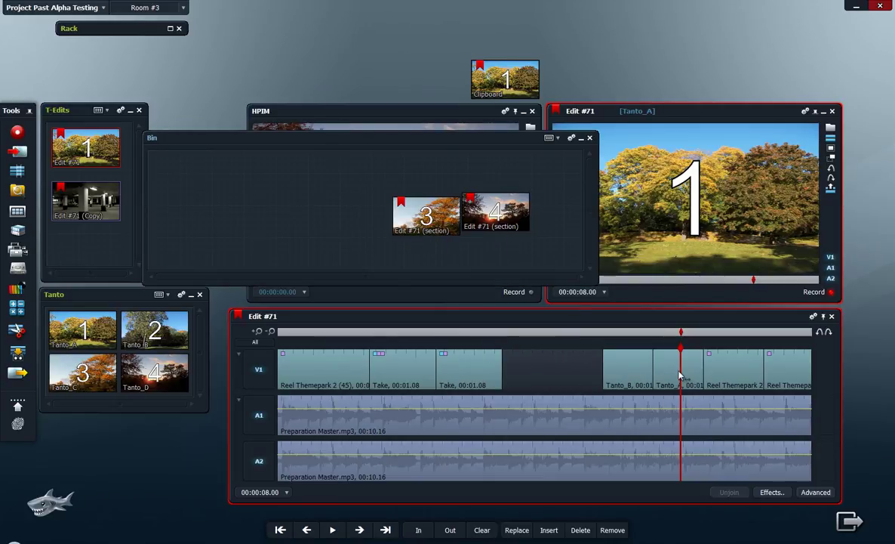
# Slide Tanto_A and Tanto_B left, return Tanto_C and Tanto_D to V1 after them, and verify the order
pyautogui.moveTo(677, 374); pyautogui.dragTo(524, 374)
pyautogui.moveTo(630, 374); pyautogui.dragTo(578, 373)
pyautogui.moveTo(422, 217); pyautogui.dragTo(641, 373)
pyautogui.moveTo(495, 214); pyautogui.dragTo(695, 382)
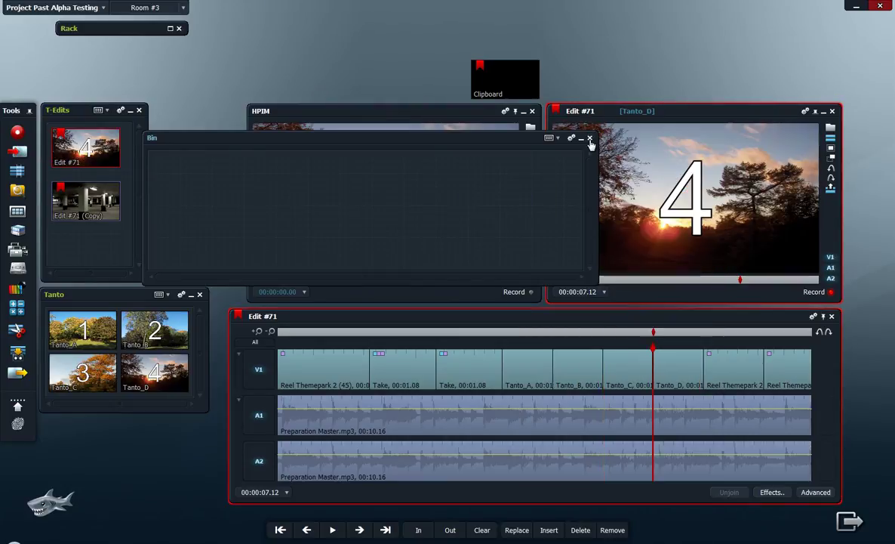
pyautogui.click(590, 139)
pyautogui.click(532, 354)
pyautogui.moveTo(519, 355); pyautogui.dragTo(671, 353)
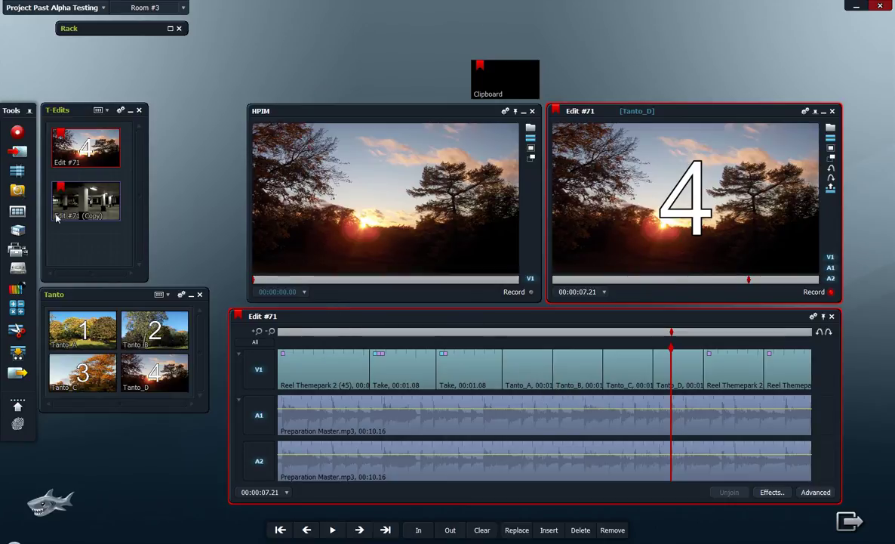
# Search the current edit for Tanto with Create Edit of matches, which finds no matches
pyautogui.click(18, 190)
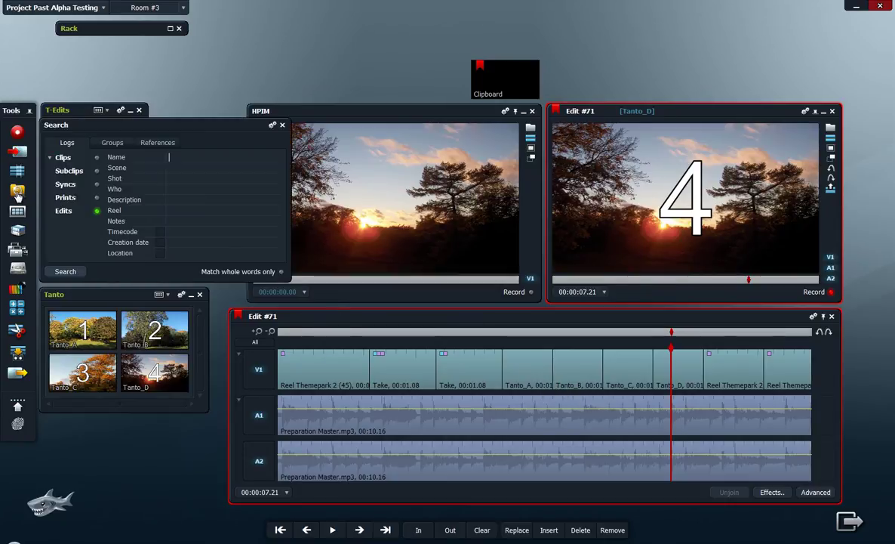
pyautogui.click(157, 147)
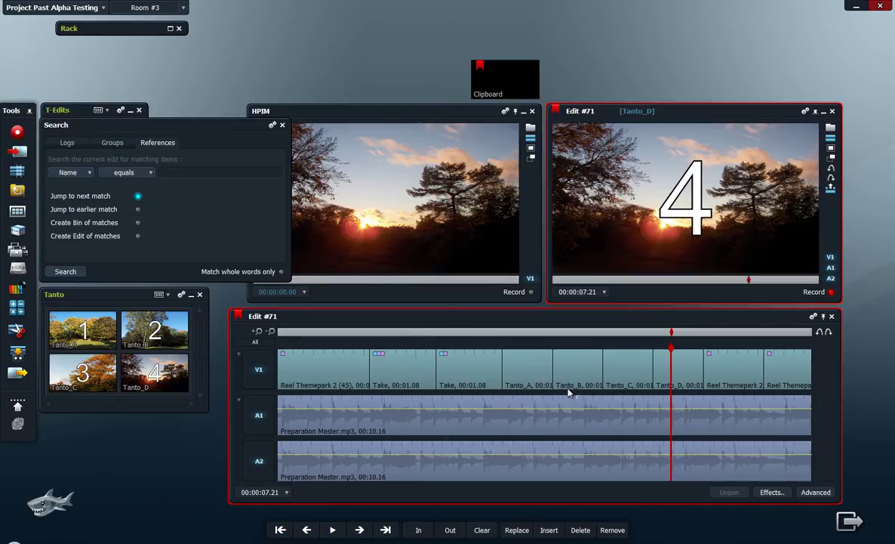
pyautogui.click(138, 237)
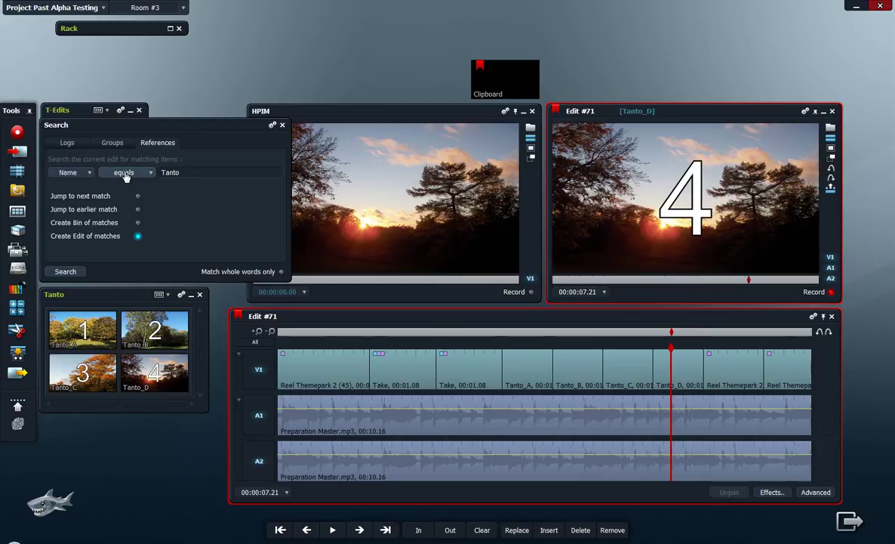
pyautogui.click(64, 272)
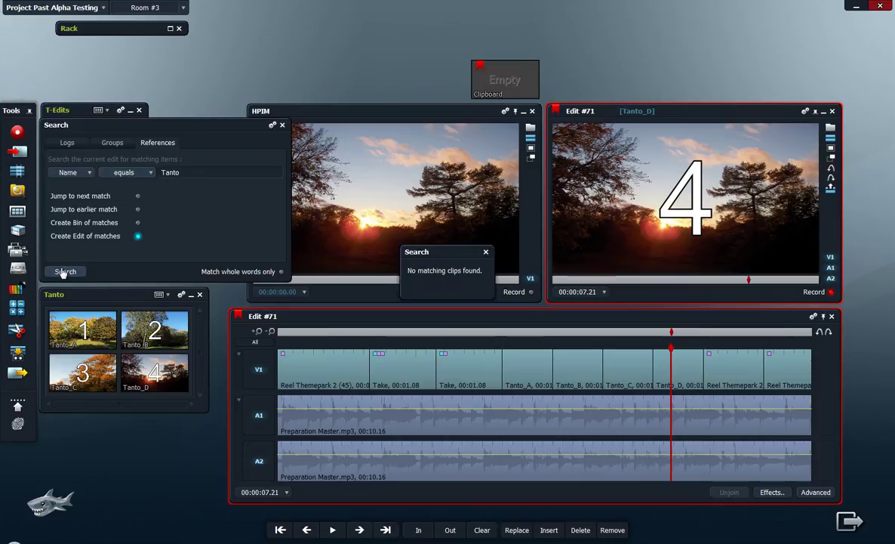
pyautogui.click(486, 253)
# Change the condition to Name contains Tanto and rerun the search to build the match edit
pyautogui.click(144, 172)
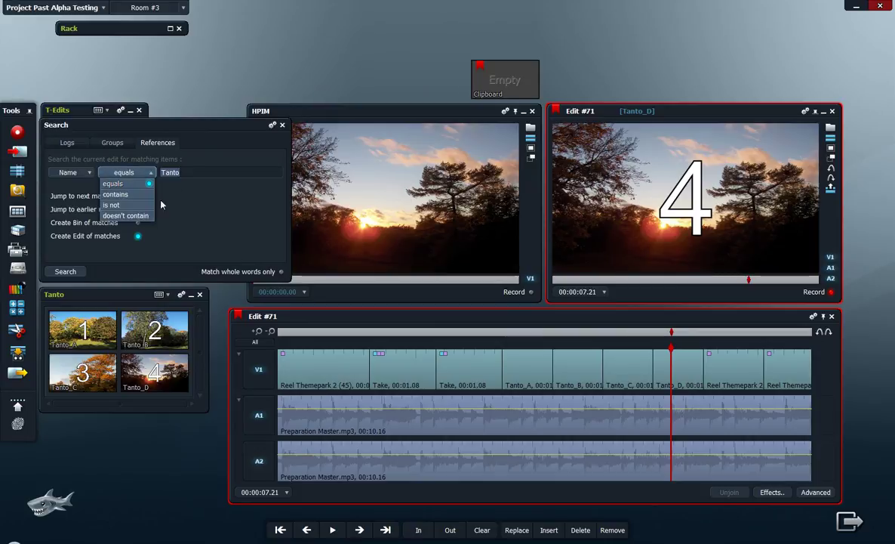
pyautogui.click(133, 194)
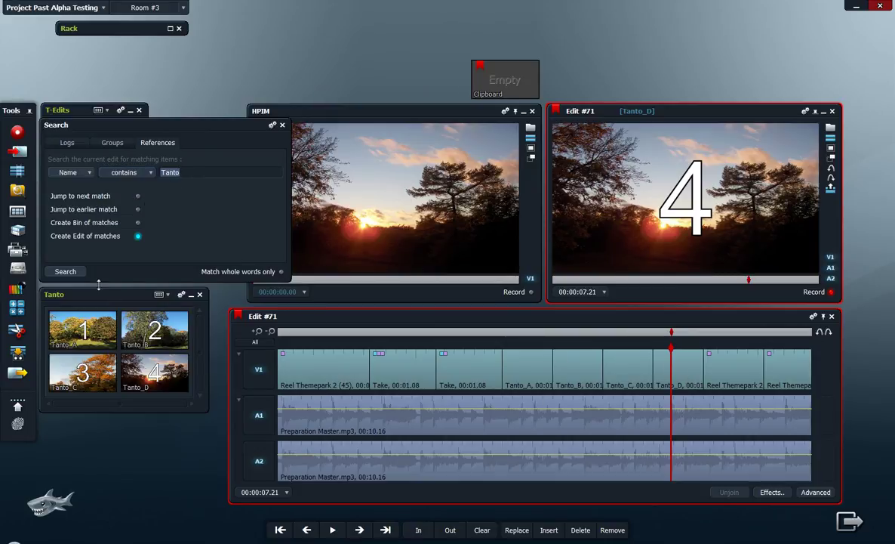
pyautogui.click(71, 273)
pyautogui.click(248, 211)
# Open the Tanto match edit and rearrange its clips as Tanto_D, Tanto_C, Tanto_B, Tanto_A
pyautogui.click(270, 214)
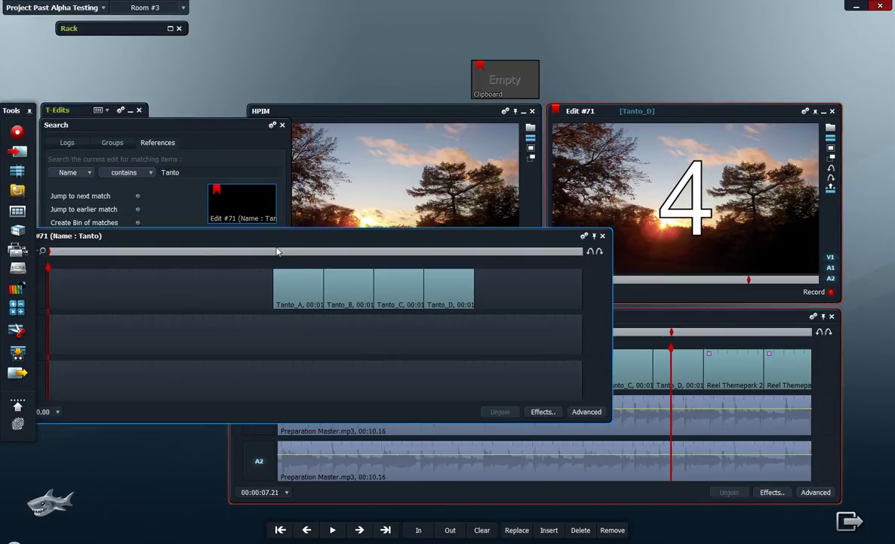
pyautogui.click(292, 291)
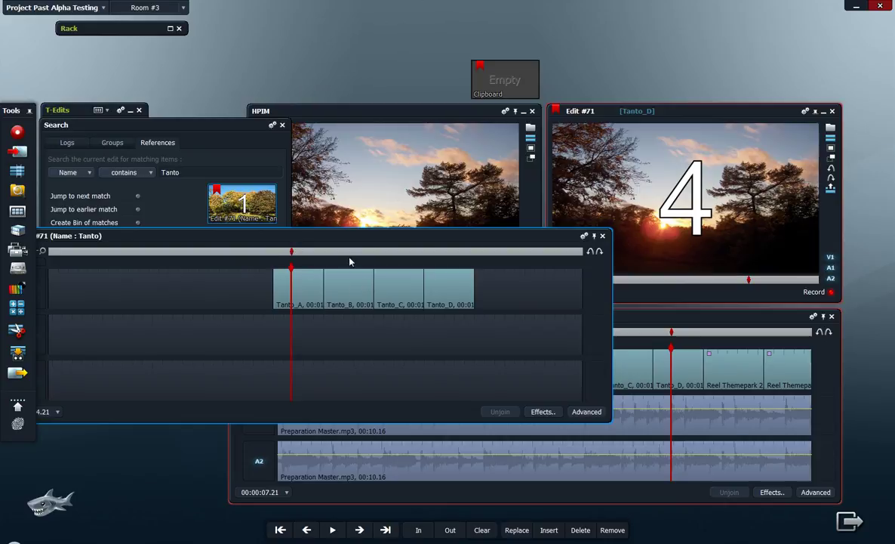
pyautogui.moveTo(346, 258); pyautogui.dragTo(442, 257)
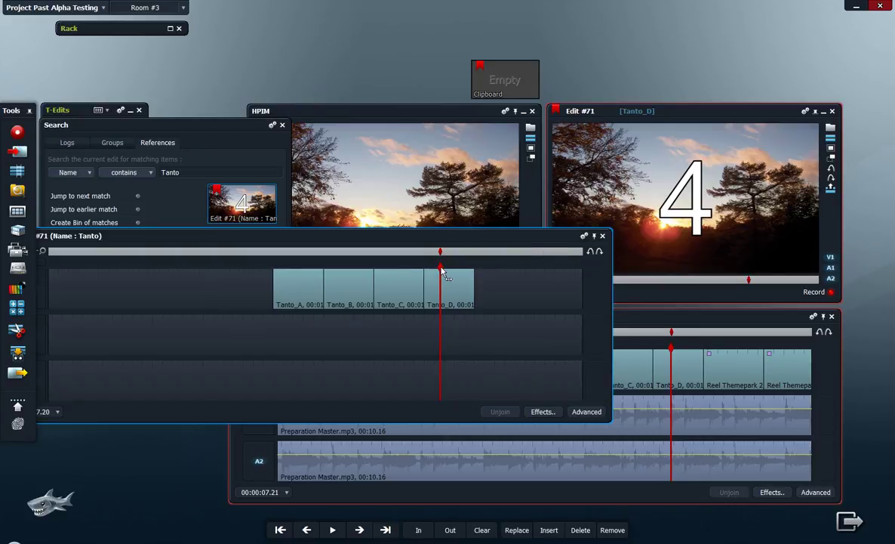
pyautogui.click(147, 266)
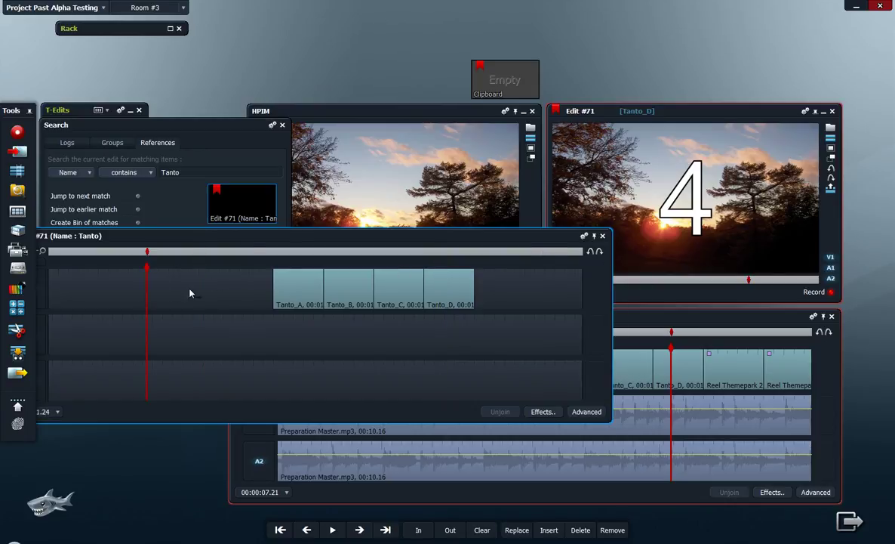
pyautogui.moveTo(456, 293); pyautogui.dragTo(118, 295)
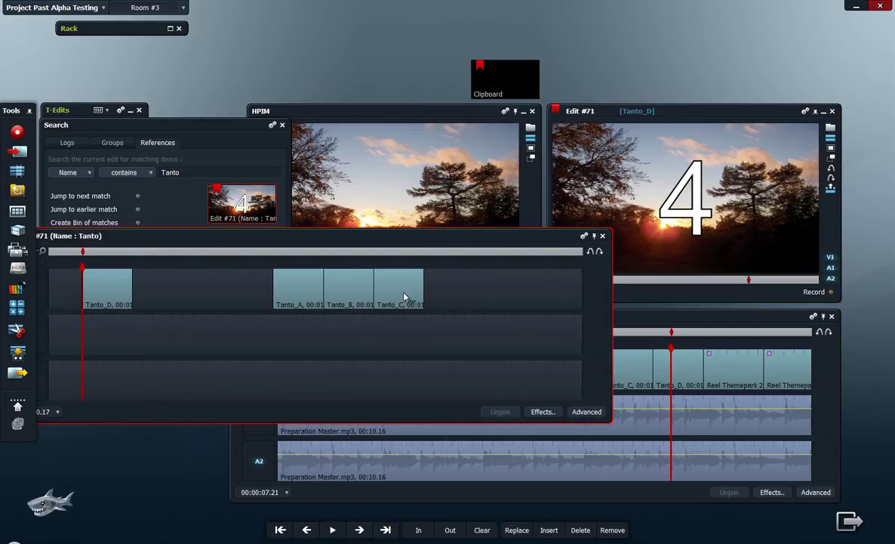
pyautogui.moveTo(404, 296); pyautogui.dragTo(170, 300)
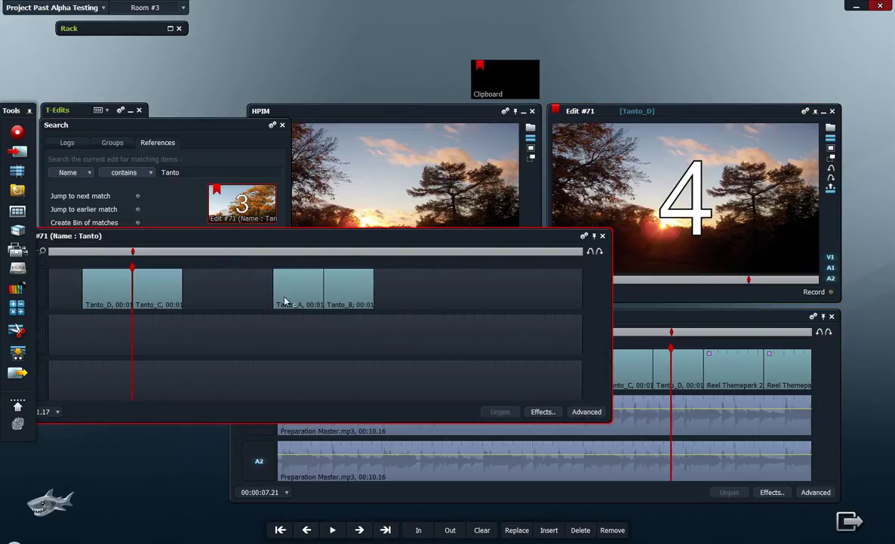
pyautogui.moveTo(340, 298); pyautogui.dragTo(205, 299)
pyautogui.moveTo(296, 302); pyautogui.dragTo(249, 294)
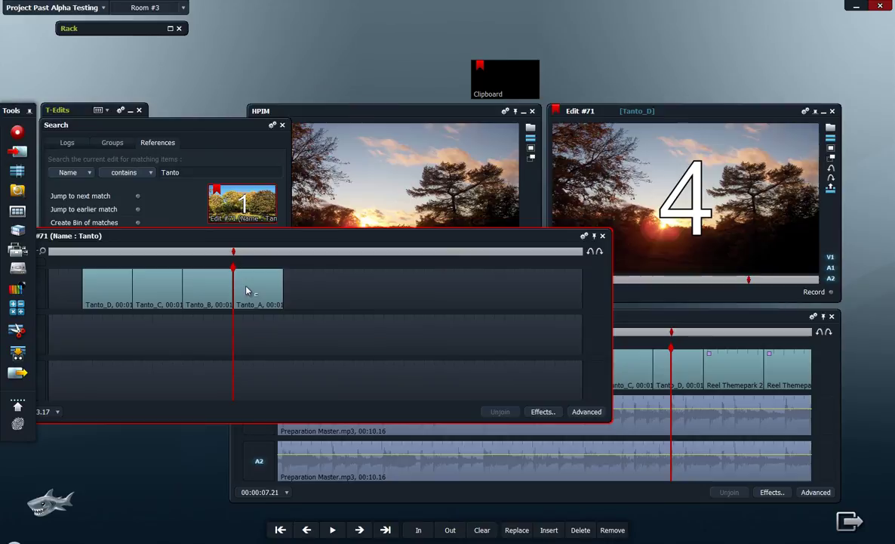
# Move the search edit up to reveal the main timeline and mark an In point at the clips' start
pyautogui.moveTo(277, 239); pyautogui.dragTo(305, 237)
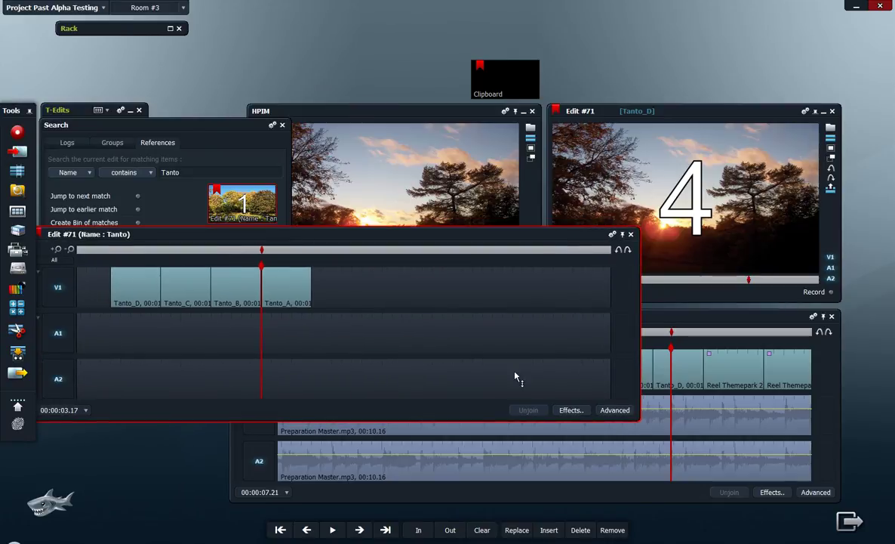
pyautogui.moveTo(529, 241); pyautogui.dragTo(549, 132)
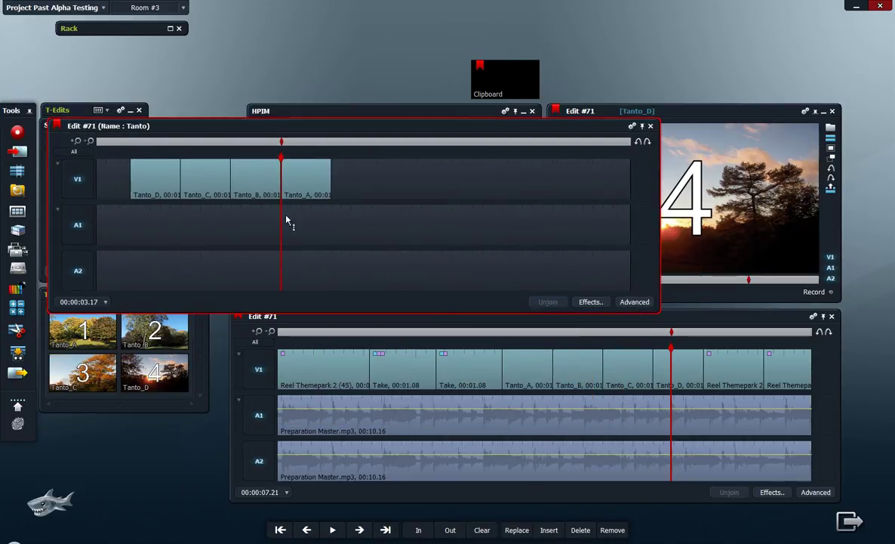
pyautogui.moveTo(270, 159); pyautogui.dragTo(155, 159)
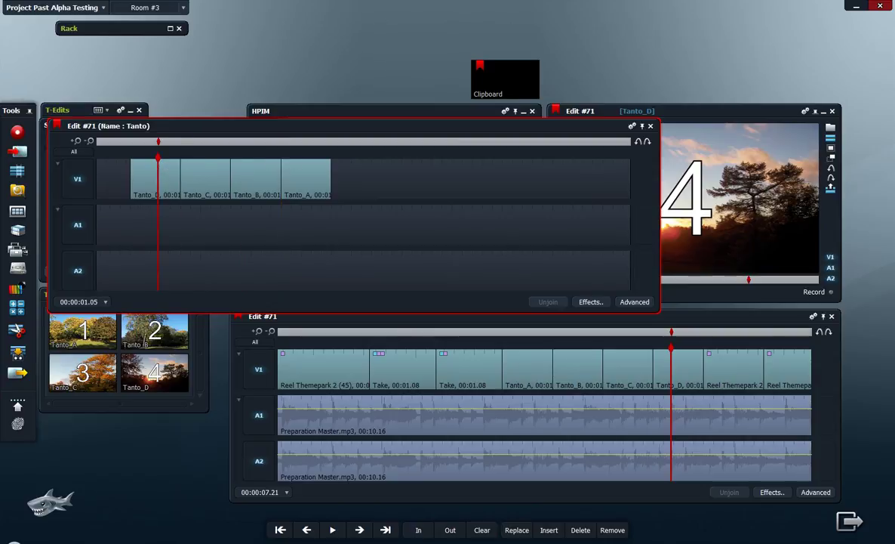
pyautogui.click(282, 529)
pyautogui.click(418, 531)
pyautogui.click(385, 530)
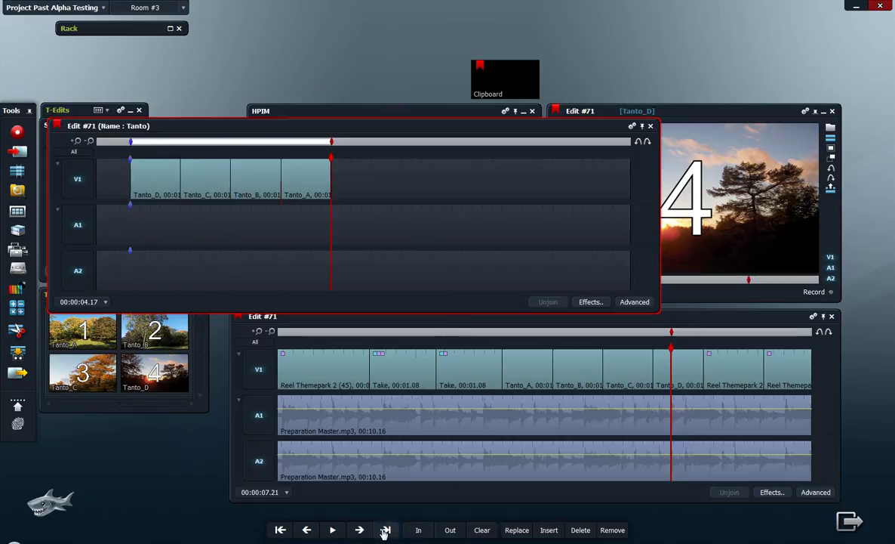
# Close the search edit, arm Edit #71's viewer, and mark an In at Tanto_A's first frame (00:00:04.12)
pyautogui.click(651, 127)
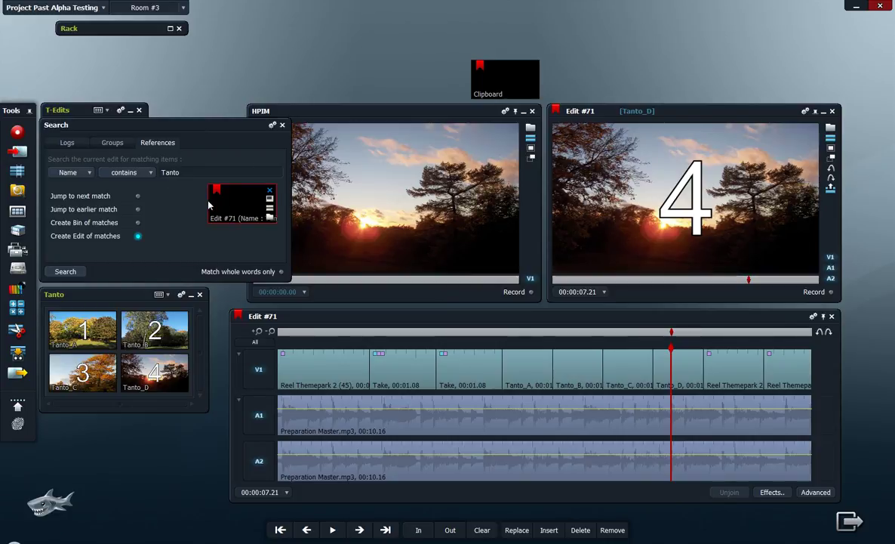
pyautogui.click(830, 296)
pyautogui.click(831, 293)
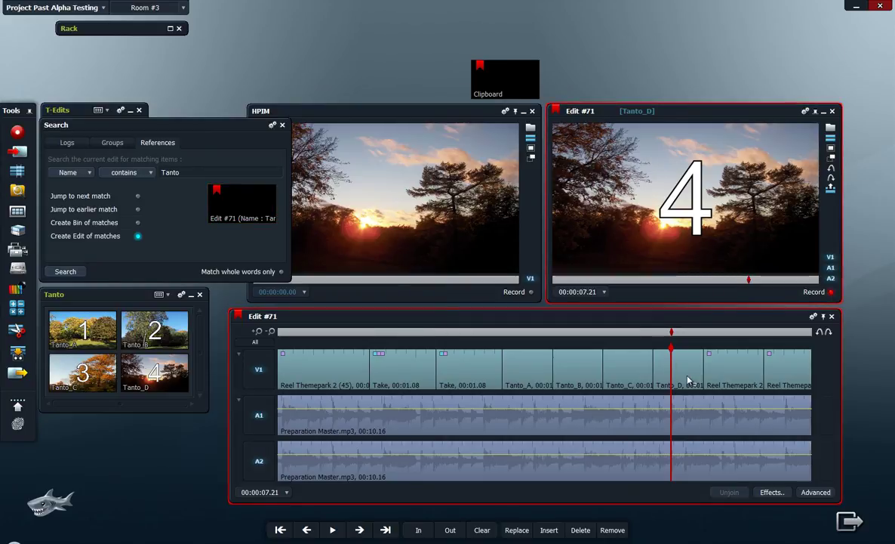
pyautogui.moveTo(553, 352); pyautogui.dragTo(531, 352)
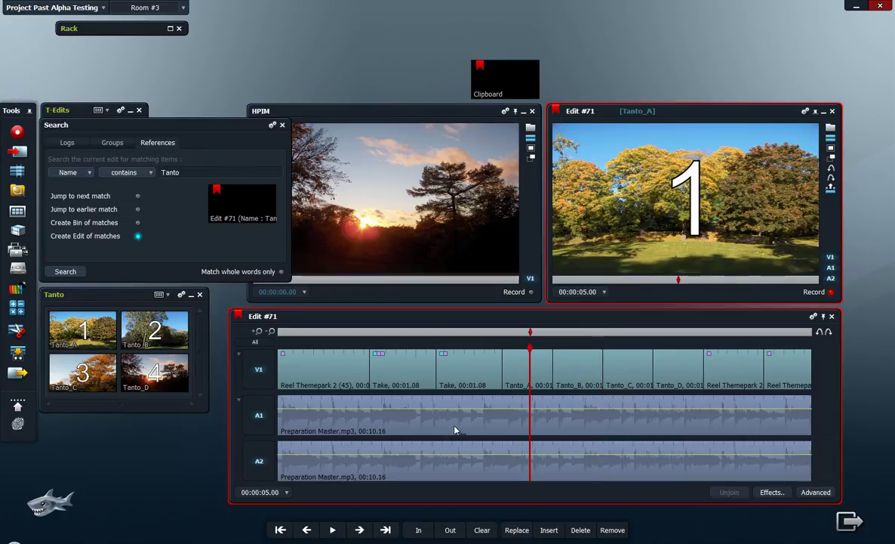
pyautogui.click(503, 422)
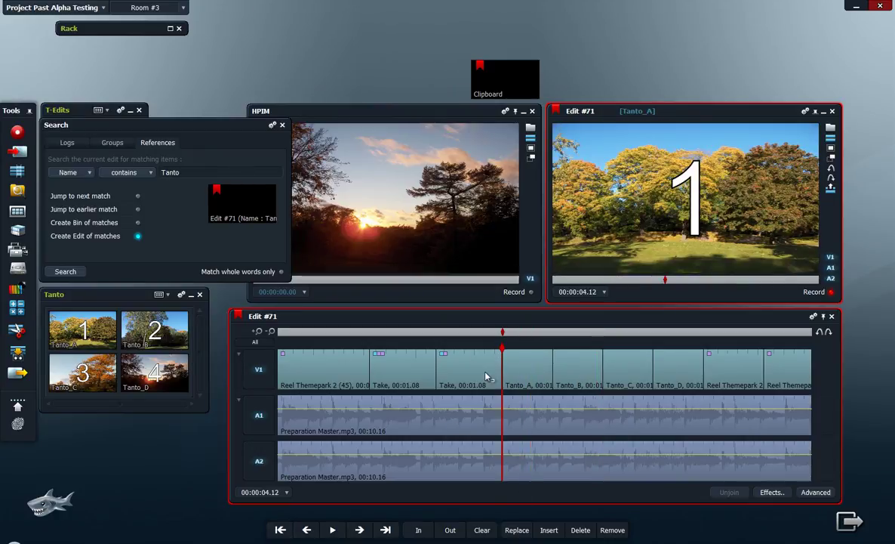
pyautogui.click(418, 530)
# With A1 and A2 deselected, Replace V1's Tanto section with the D, C, B, A order and check it
pyautogui.click(385, 530)
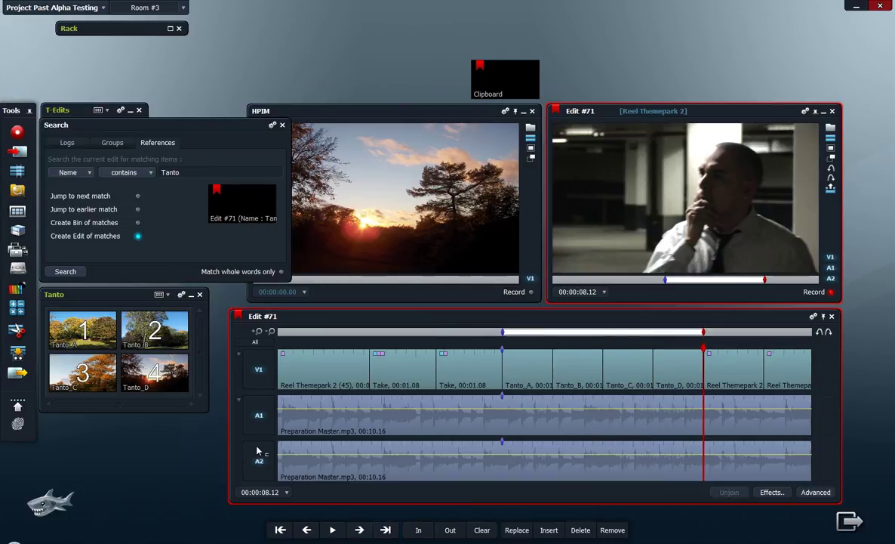
pyautogui.click(246, 396)
pyautogui.click(267, 472)
pyautogui.moveTo(247, 208)
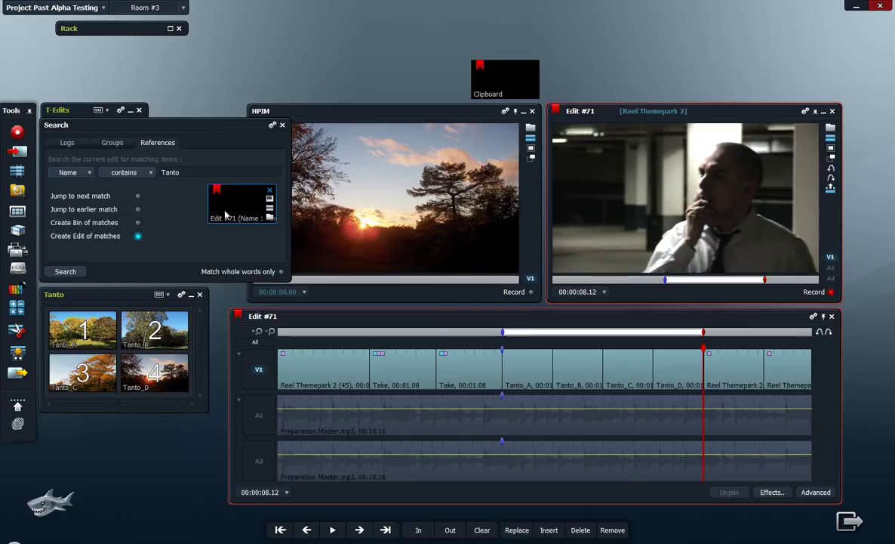
pyautogui.click(526, 534)
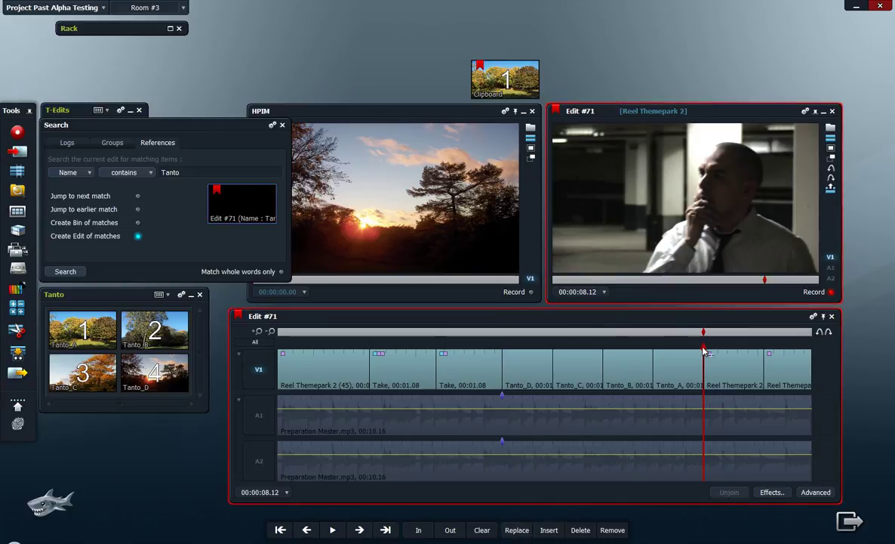
pyautogui.click(548, 331)
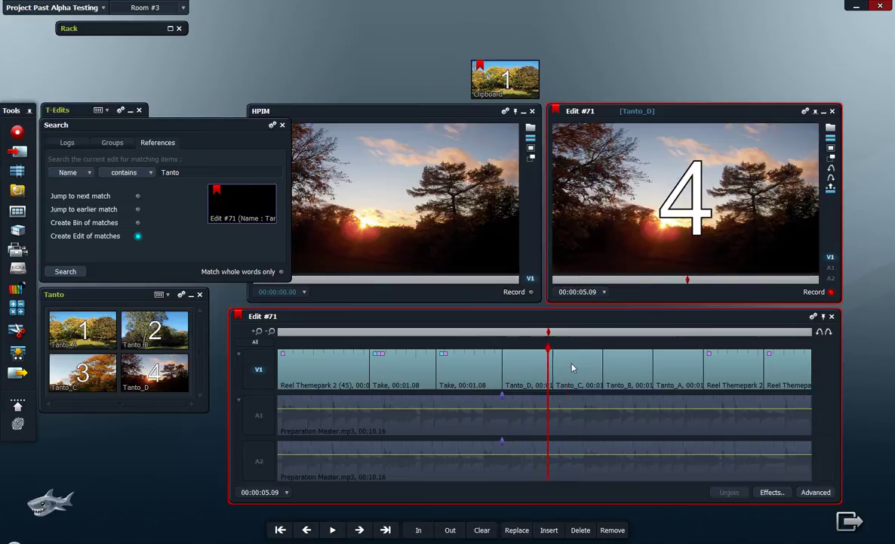
pyautogui.moveTo(573, 368); pyautogui.dragTo(624, 368)
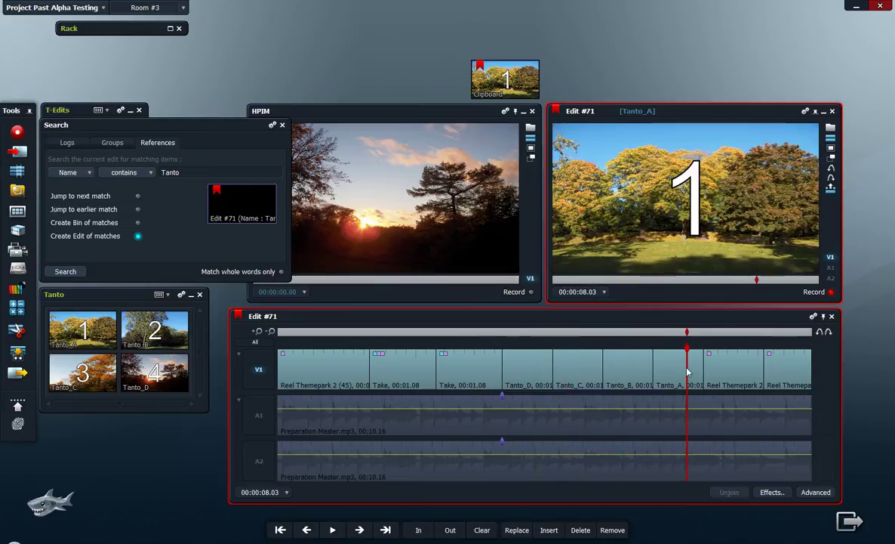